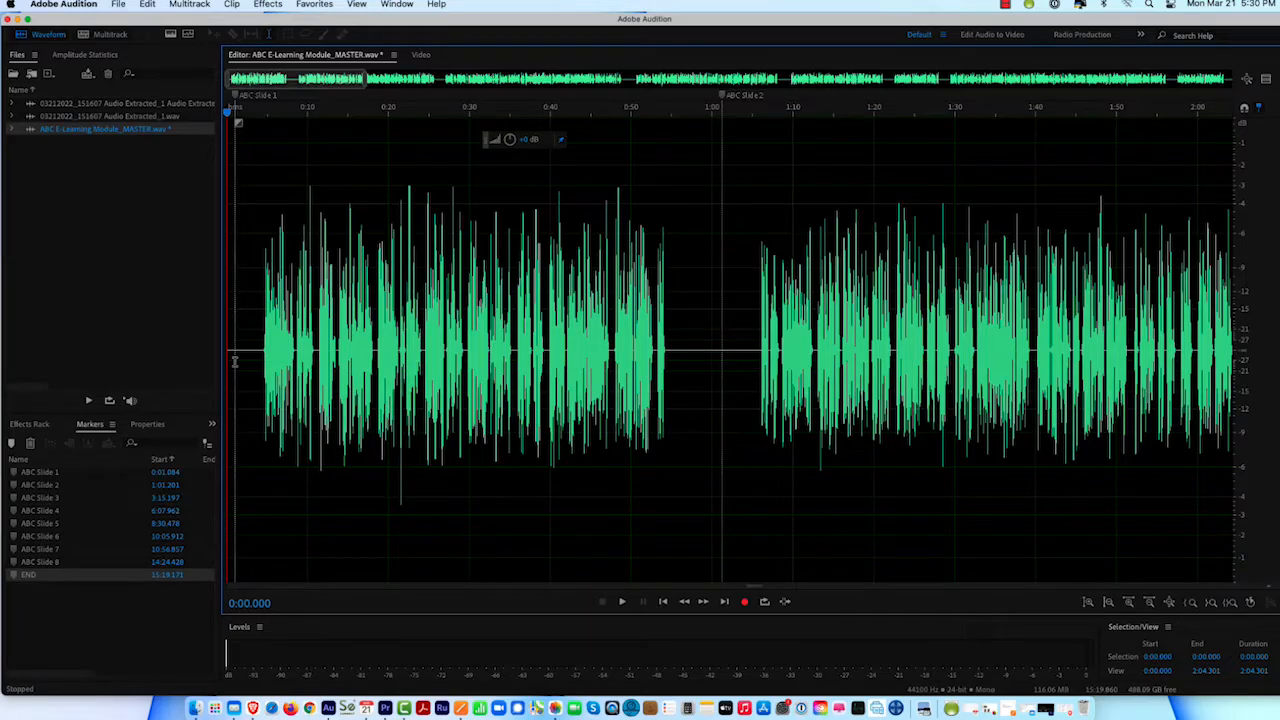
Examine the slide markers along the whole waveform and in the marker list, from ABC Slide 1 to END
{"action": "scroll", "coordinate": [259, 363], "scroll_direction": "down", "scroll_amount": 3}
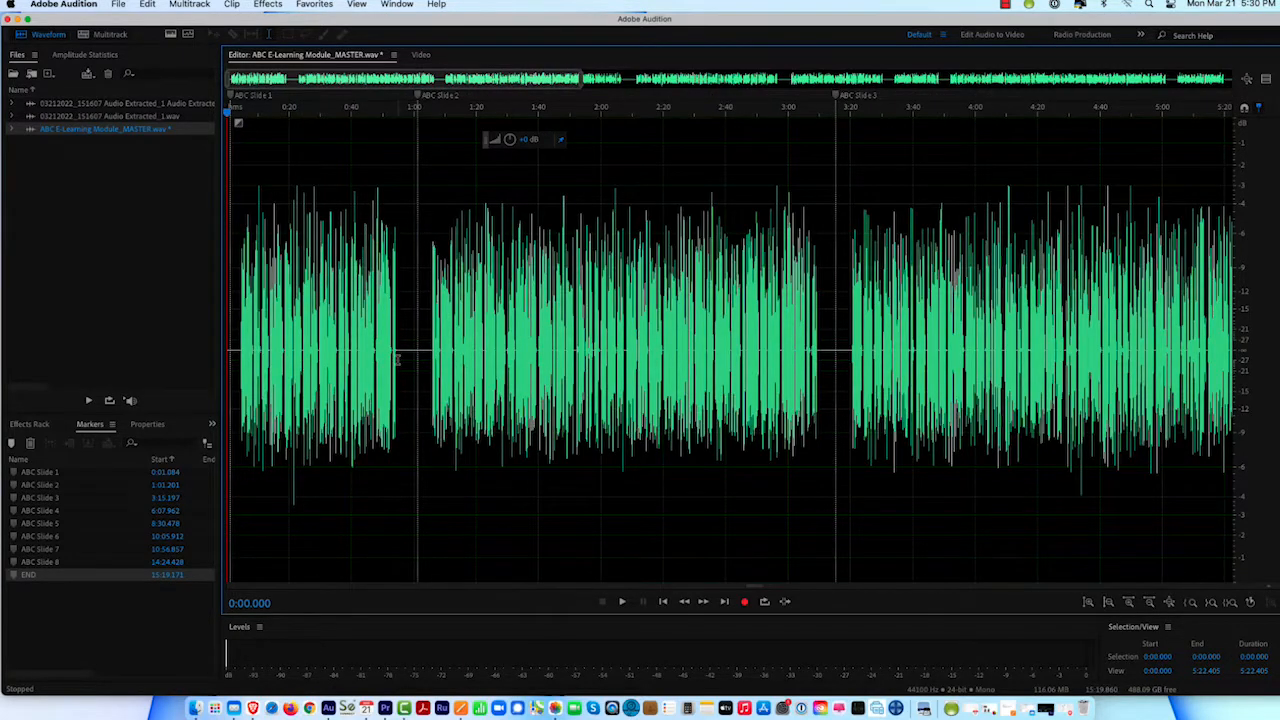
{"action": "scroll", "coordinate": [397, 360], "scroll_direction": "down", "scroll_amount": 4}
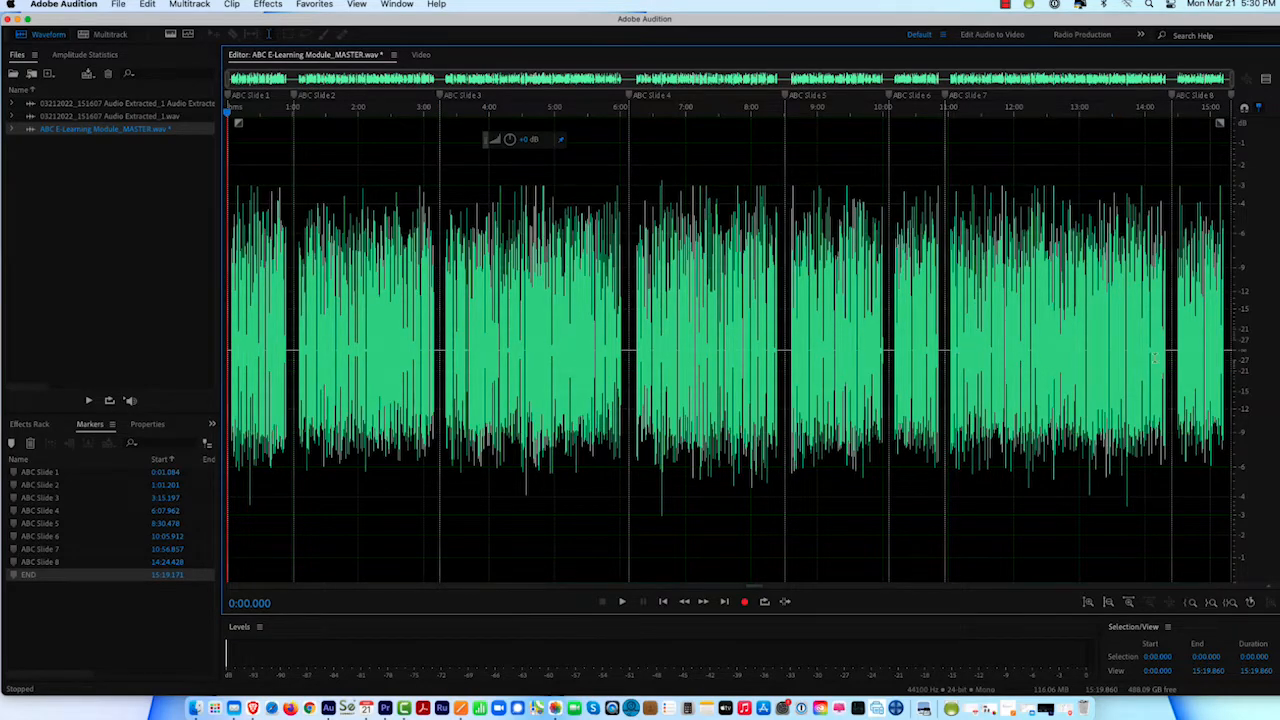
{"action": "scroll", "coordinate": [1211, 355], "scroll_direction": "up", "scroll_amount": 3}
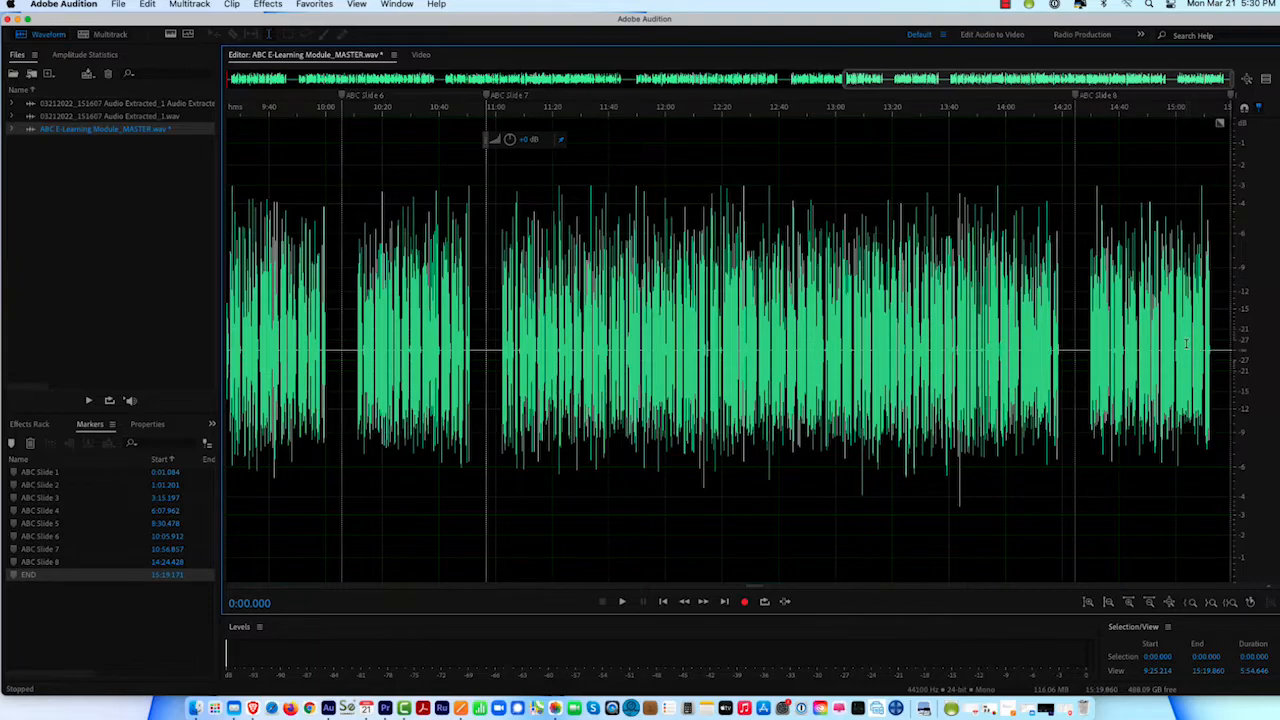
{"action": "scroll", "coordinate": [1189, 175], "scroll_direction": "up", "scroll_amount": 3}
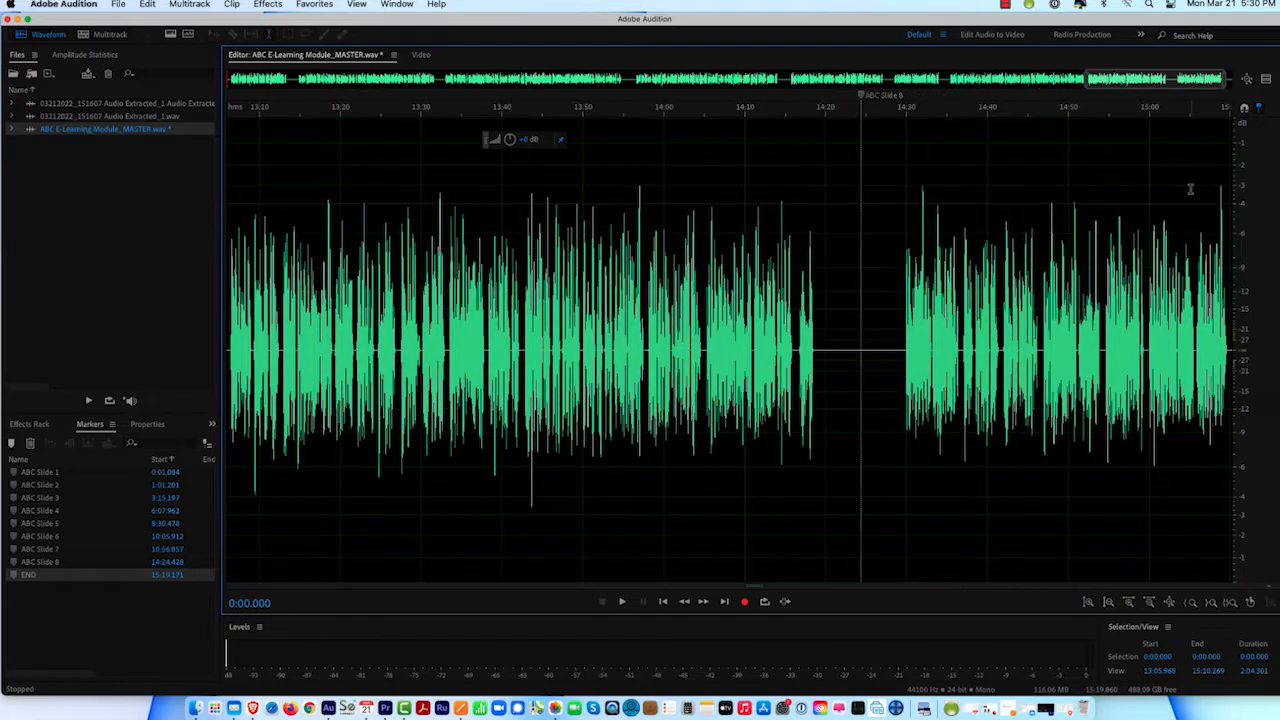
{"action": "scroll", "coordinate": [1165, 206], "scroll_direction": "down", "scroll_amount": 6}
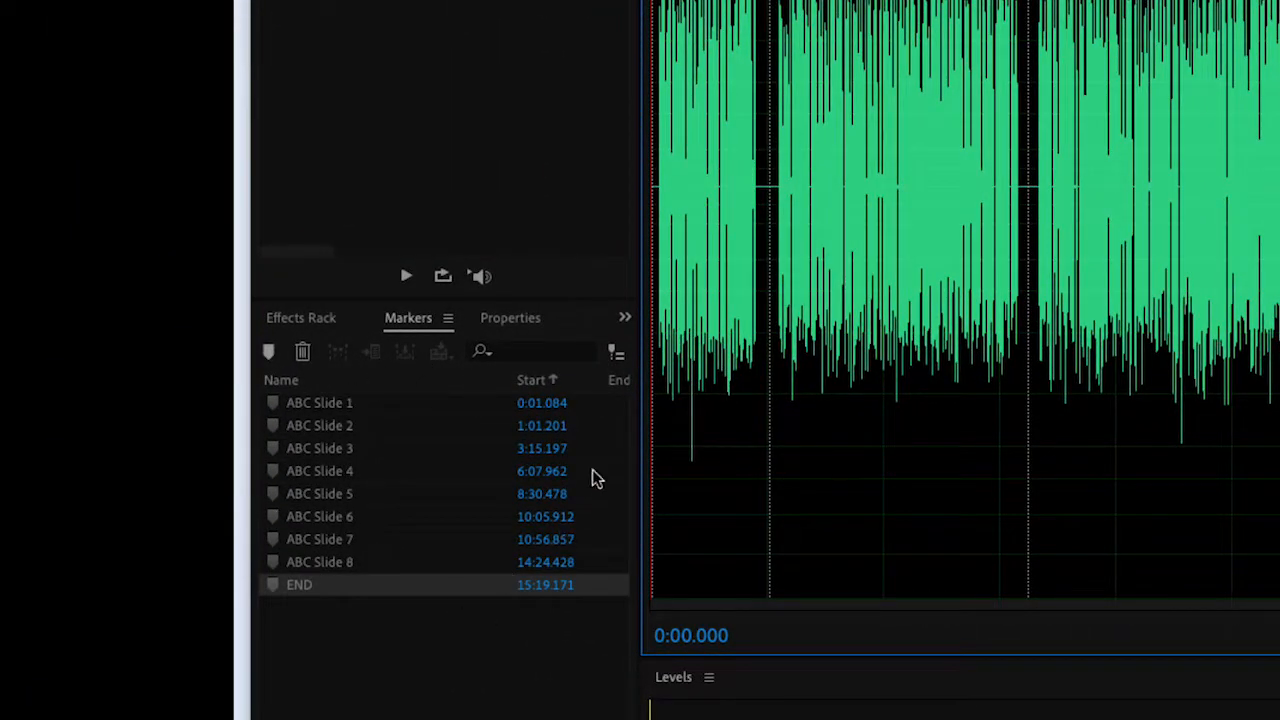
{"action": "left_click", "coordinate": [308, 408]}
{"action": "left_click", "coordinate": [327, 430]}
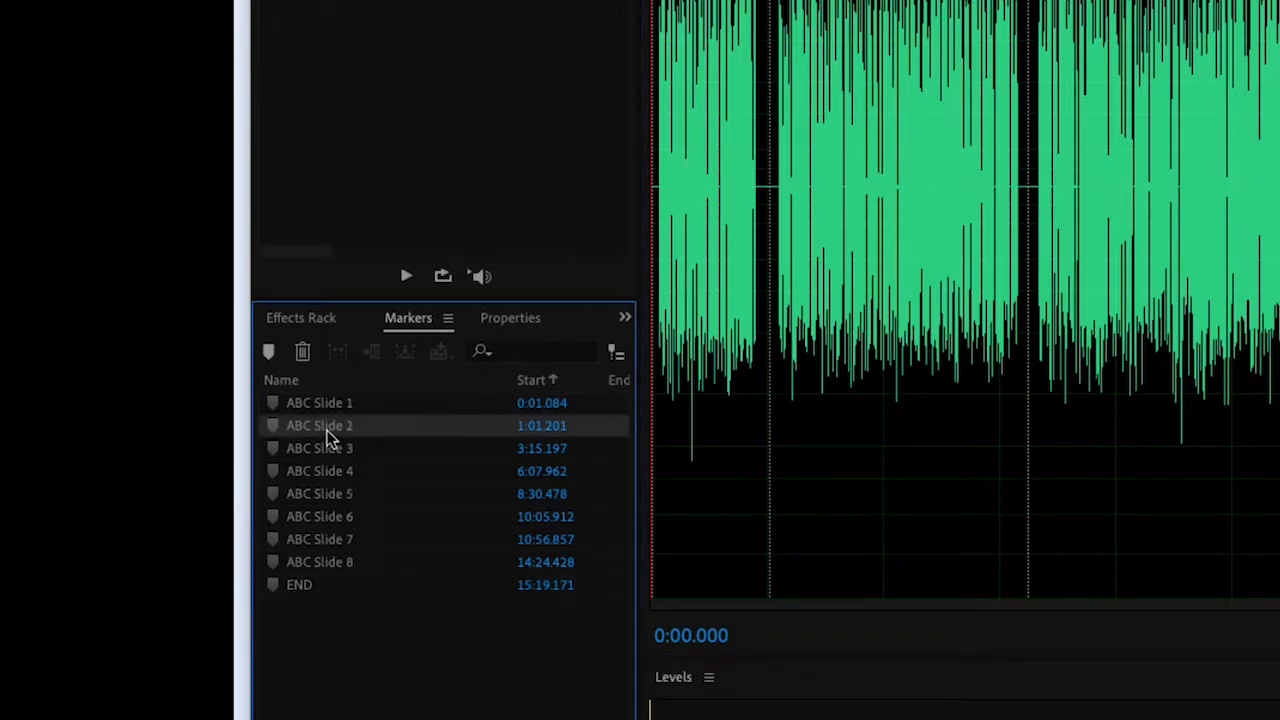
{"action": "left_click", "coordinate": [341, 455]}
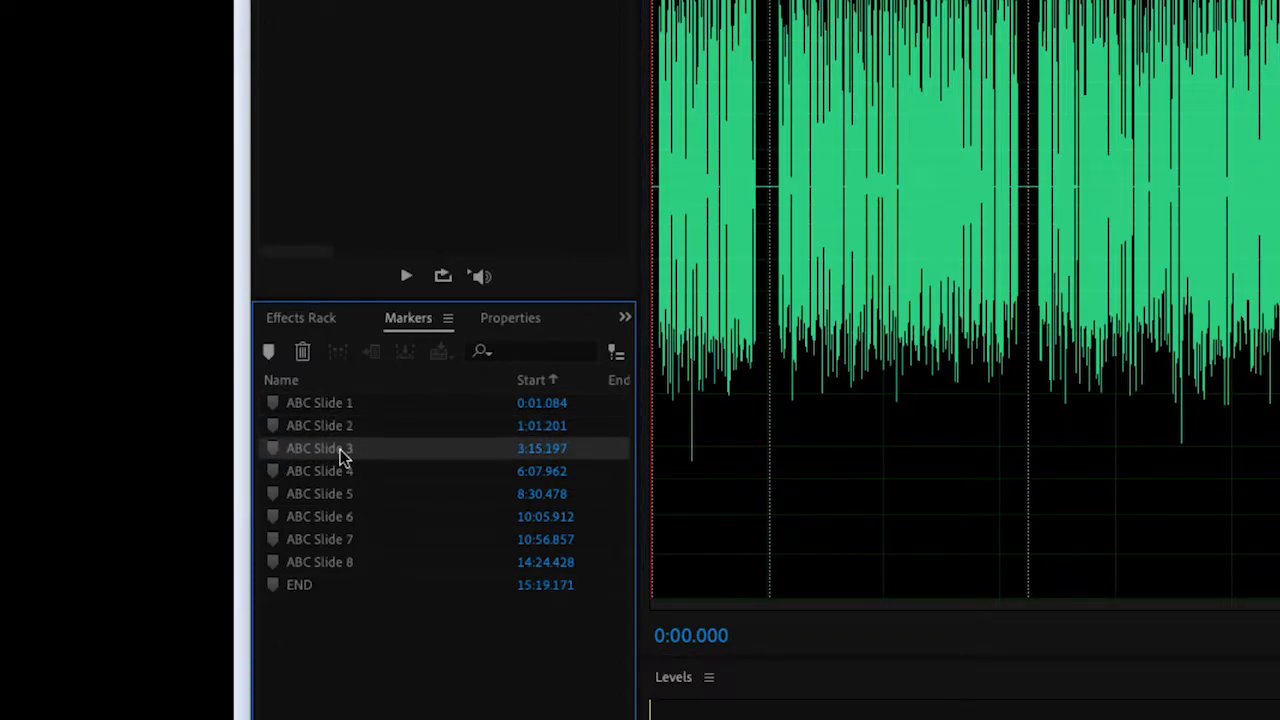
{"action": "left_click", "coordinate": [352, 566]}
{"action": "left_click", "coordinate": [306, 592]}
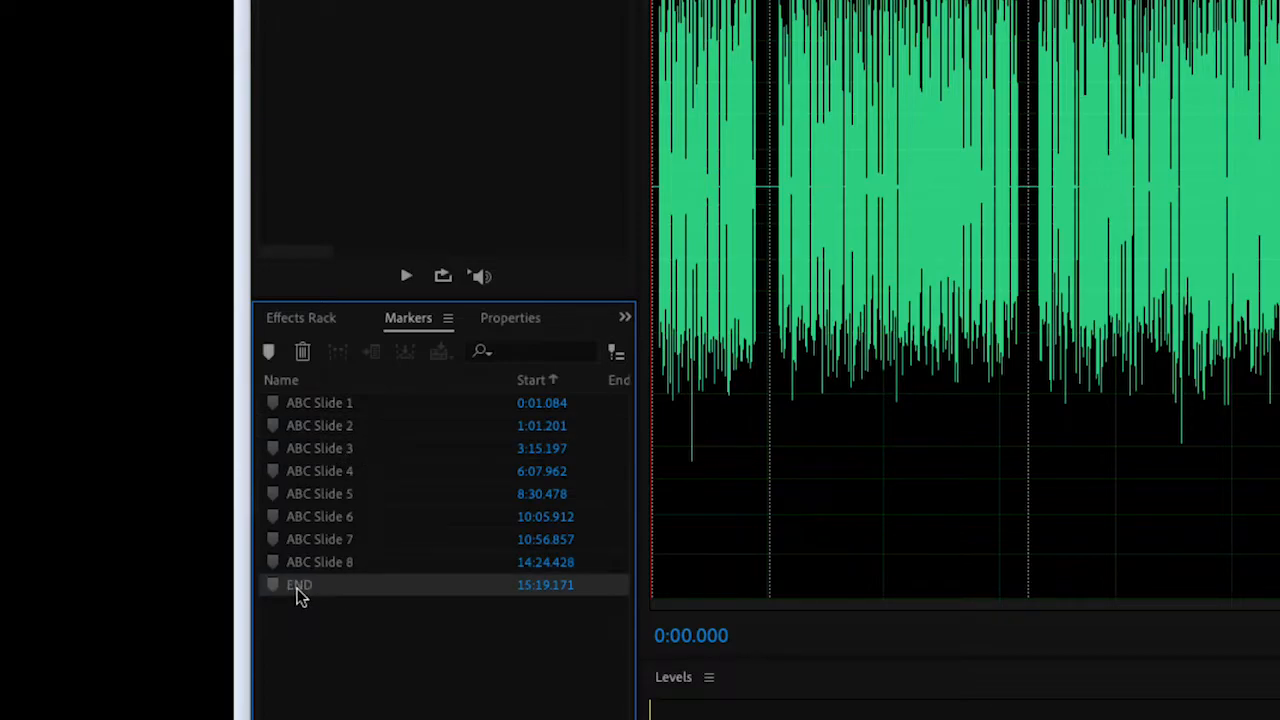
Open the name of the ABC Slide 1 marker for editing
{"action": "left_click", "coordinate": [310, 408]}
{"action": "left_click", "coordinate": [312, 406]}
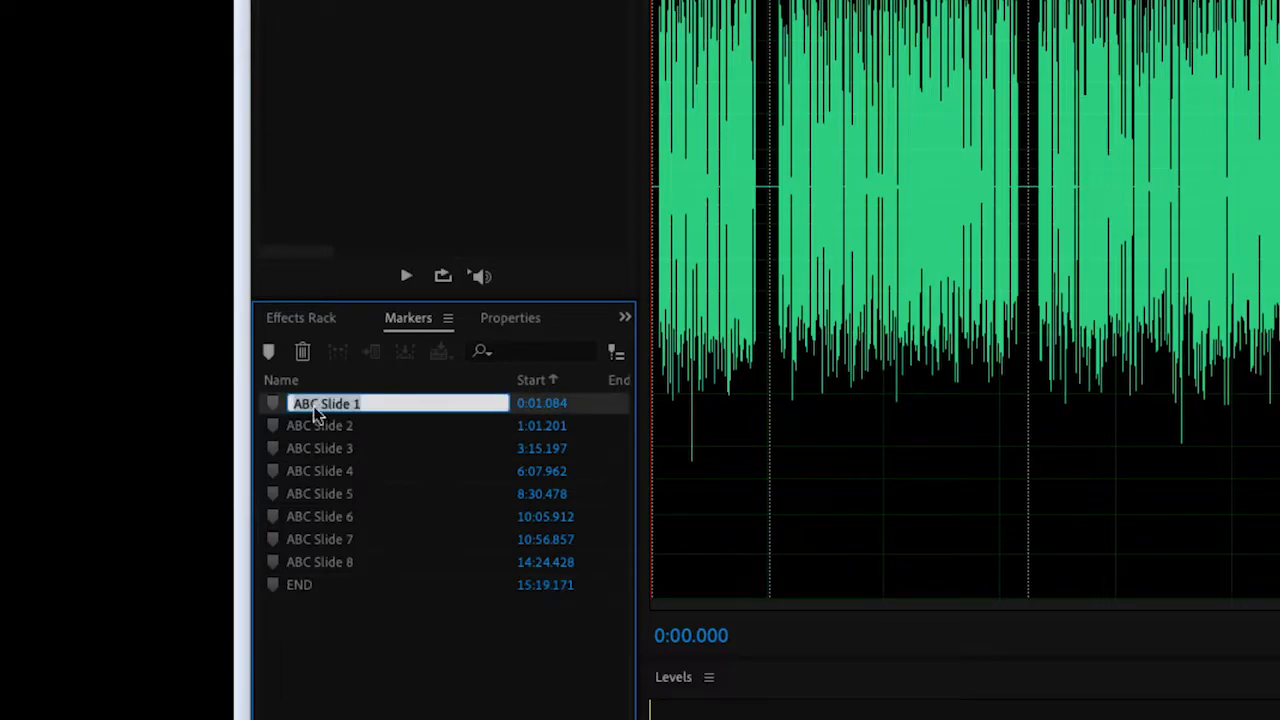
{"action": "left_click", "coordinate": [391, 428]}
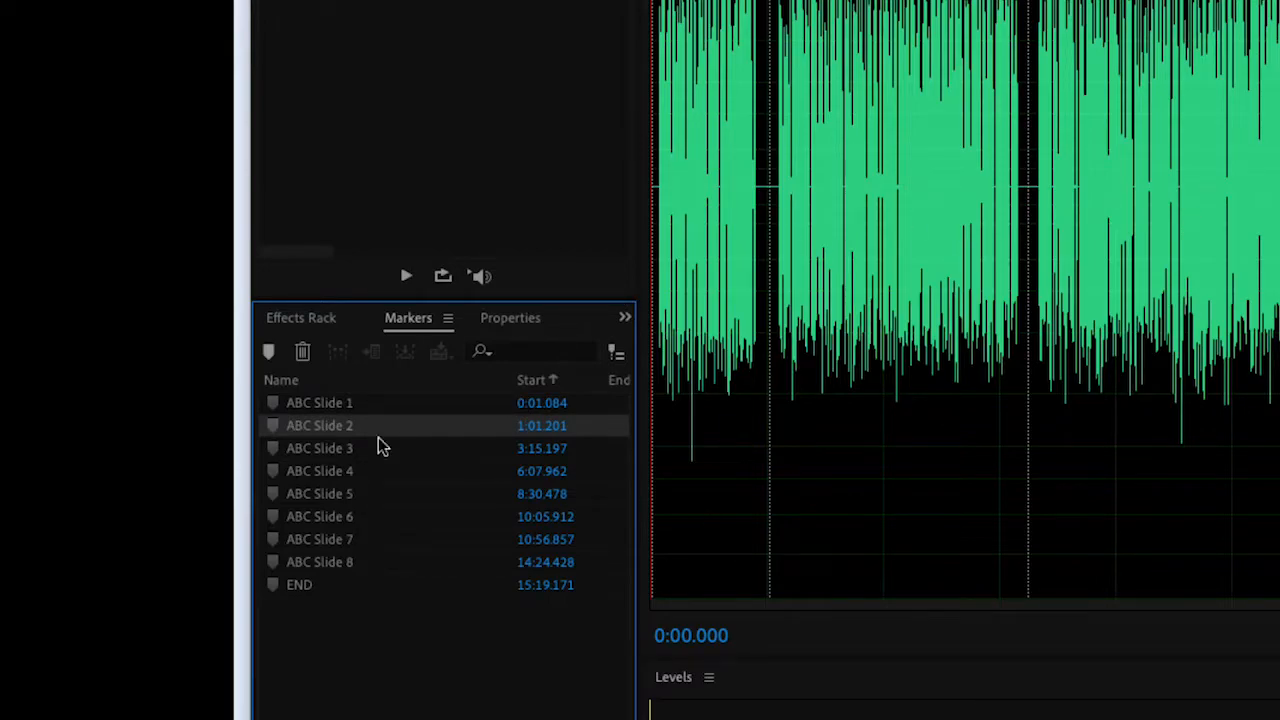
Merge all markers from ABC Slide 1 through END into range markers
{"action": "left_click", "coordinate": [329, 408]}
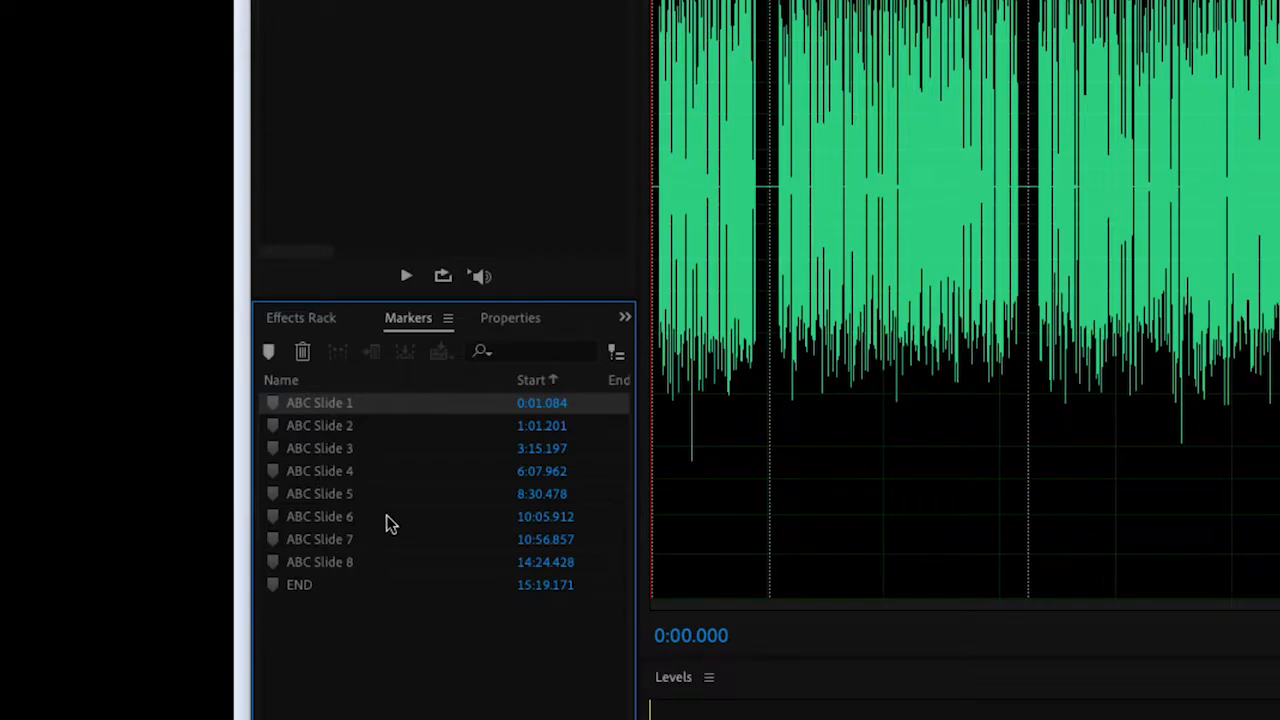
{"action": "left_click", "coordinate": [312, 586], "text": "shift"}
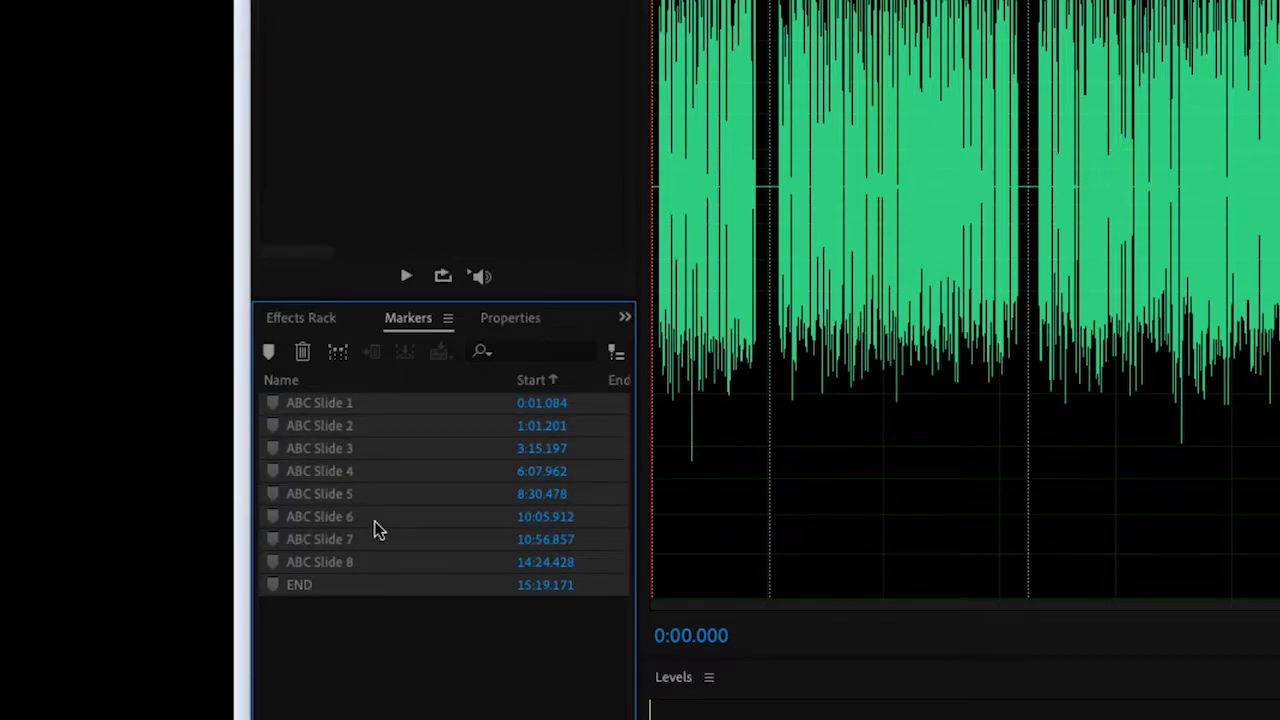
{"action": "right_click", "coordinate": [436, 518]}
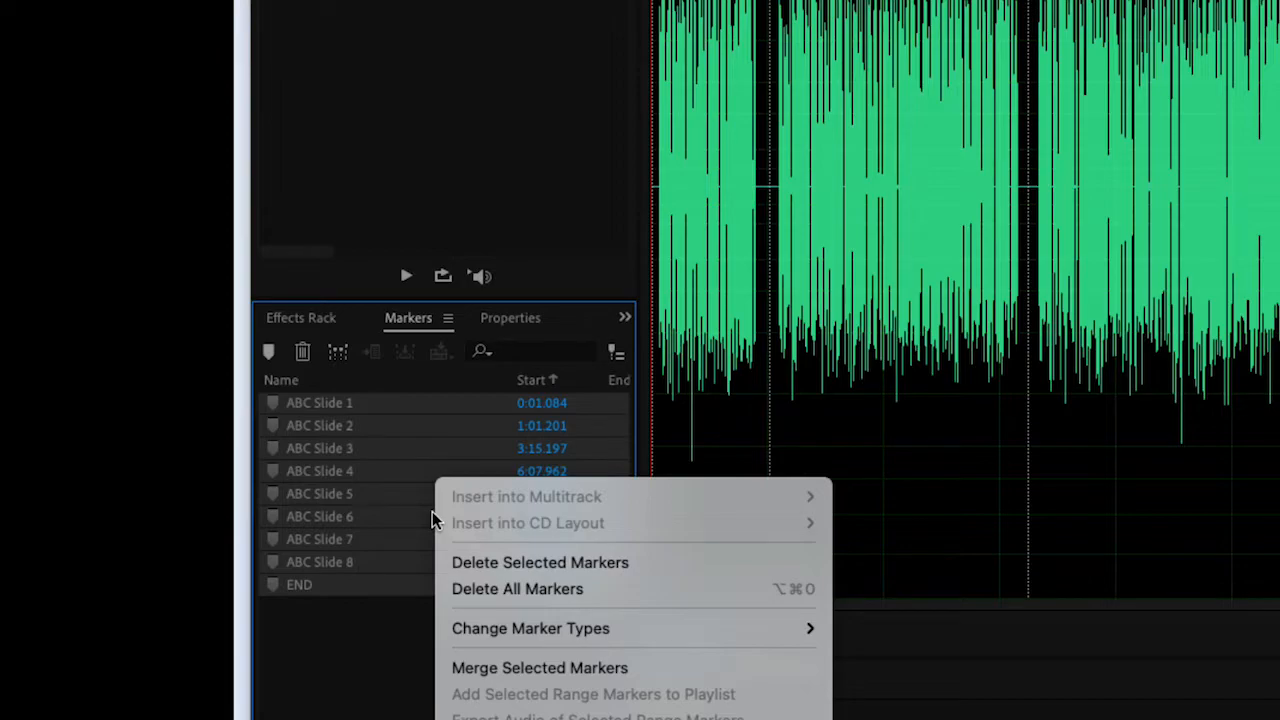
{"action": "left_click", "coordinate": [505, 668]}
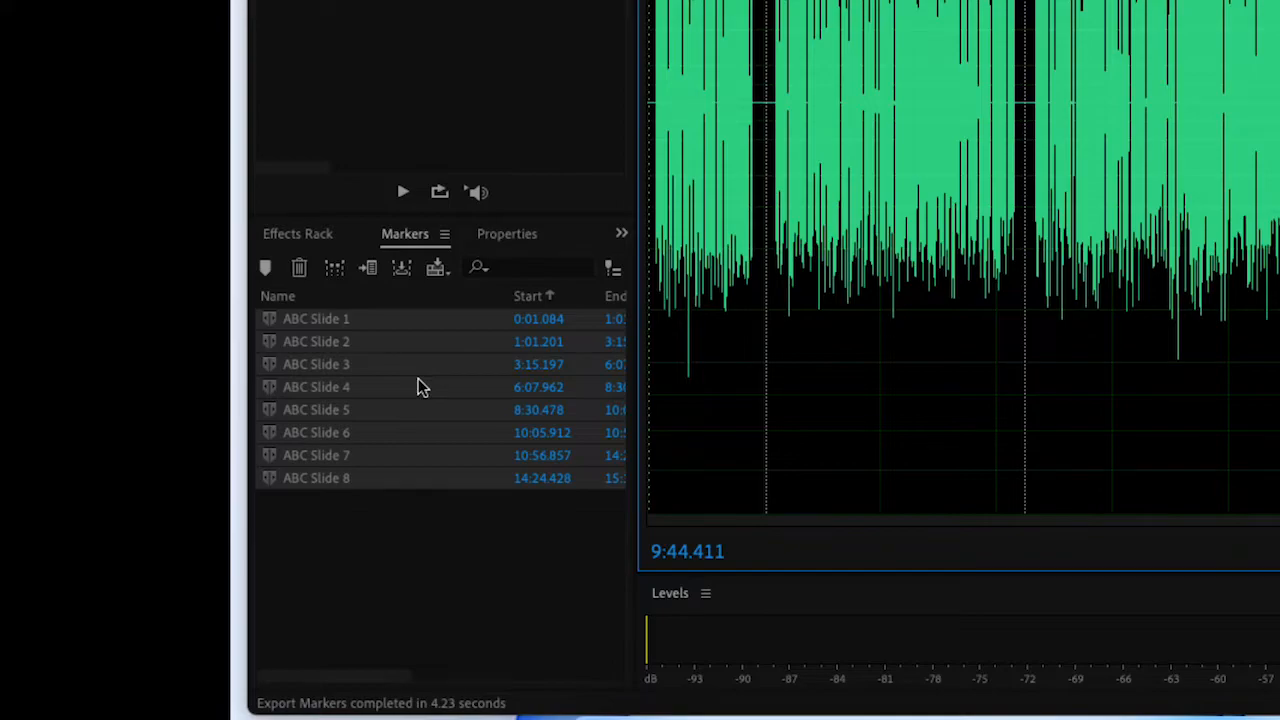
Set up the audio export of the selected range markers with the ABC E-Learning_VO Files folder as its location
{"action": "right_click", "coordinate": [418, 387]}
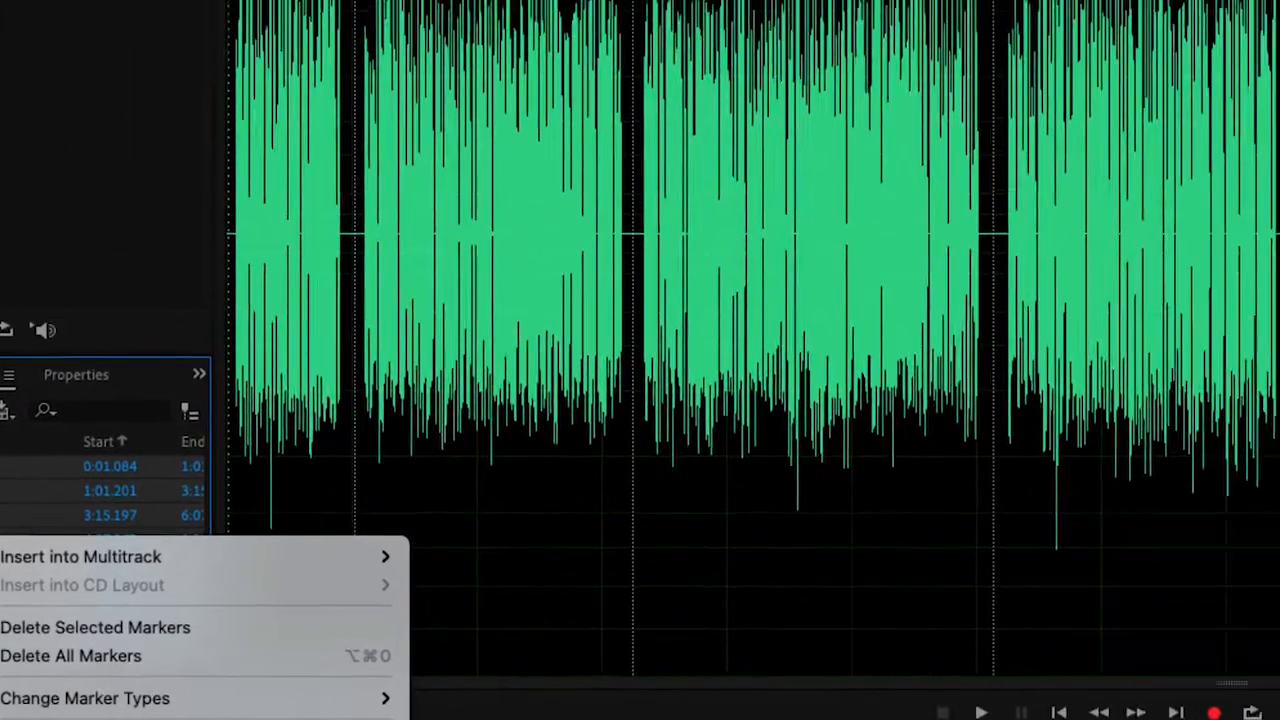
{"action": "left_click", "coordinate": [540, 668]}
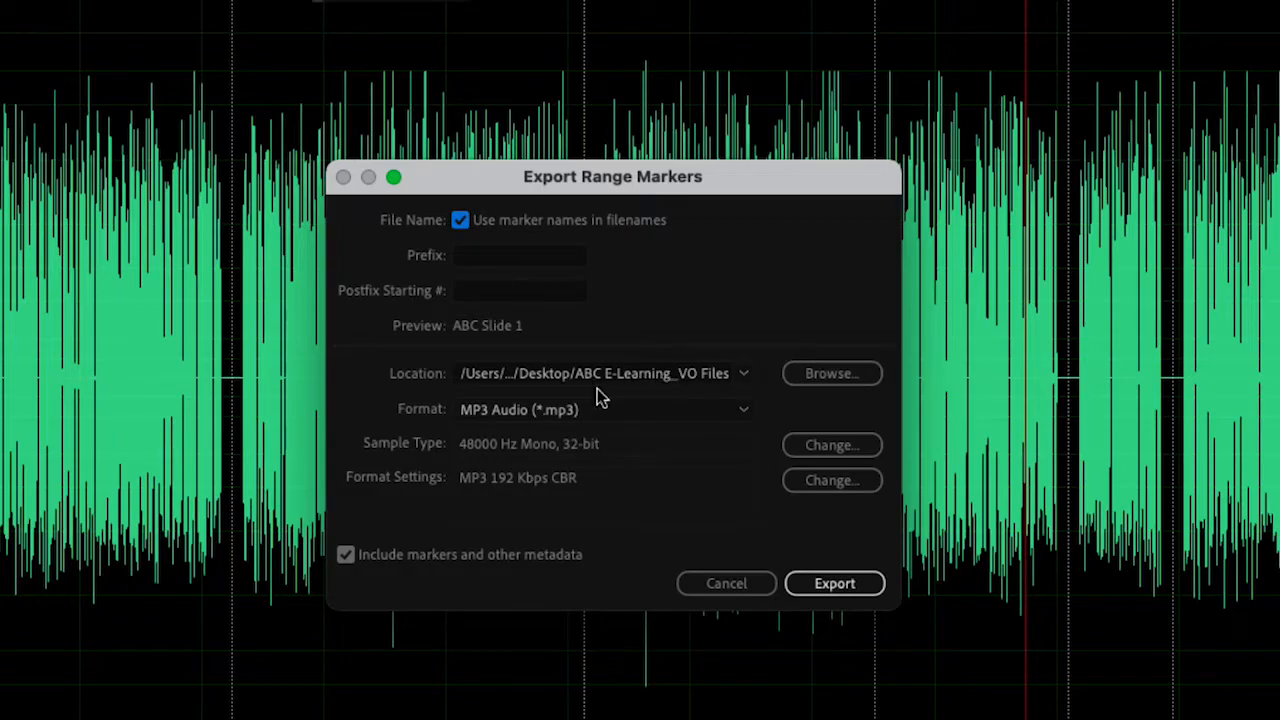
{"action": "left_click", "coordinate": [819, 377]}
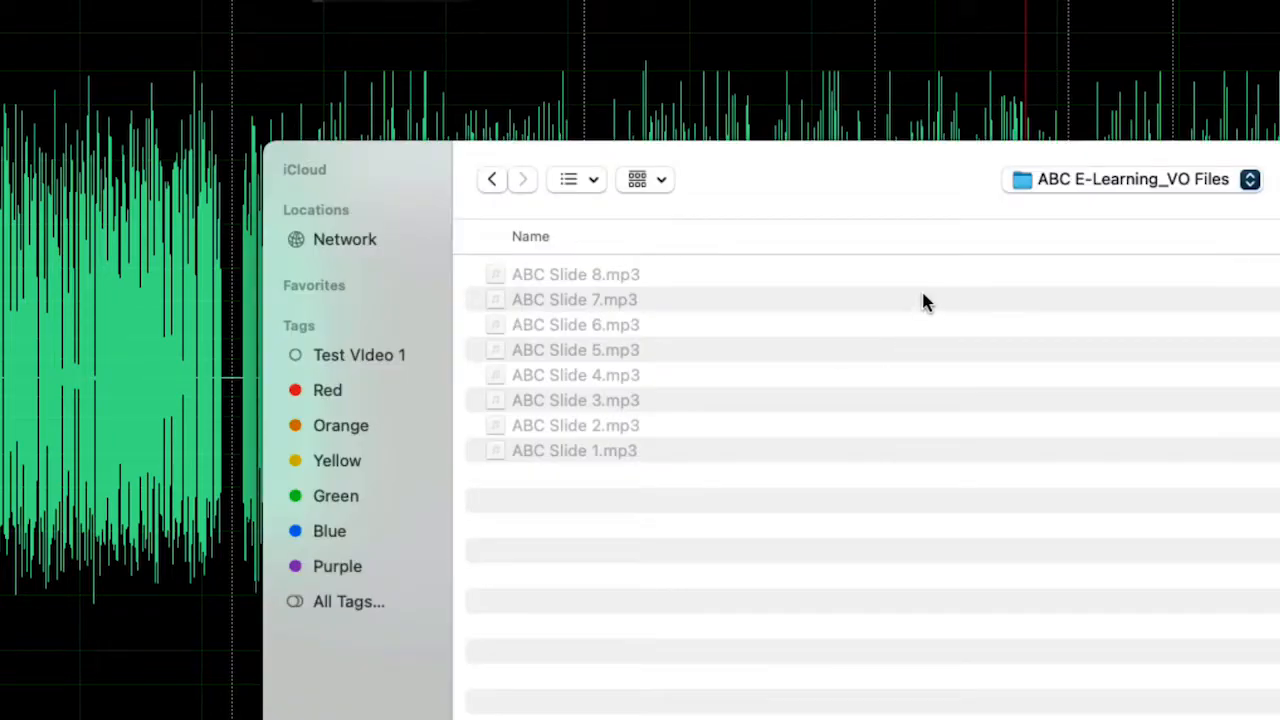
{"action": "key", "text": "Return"}
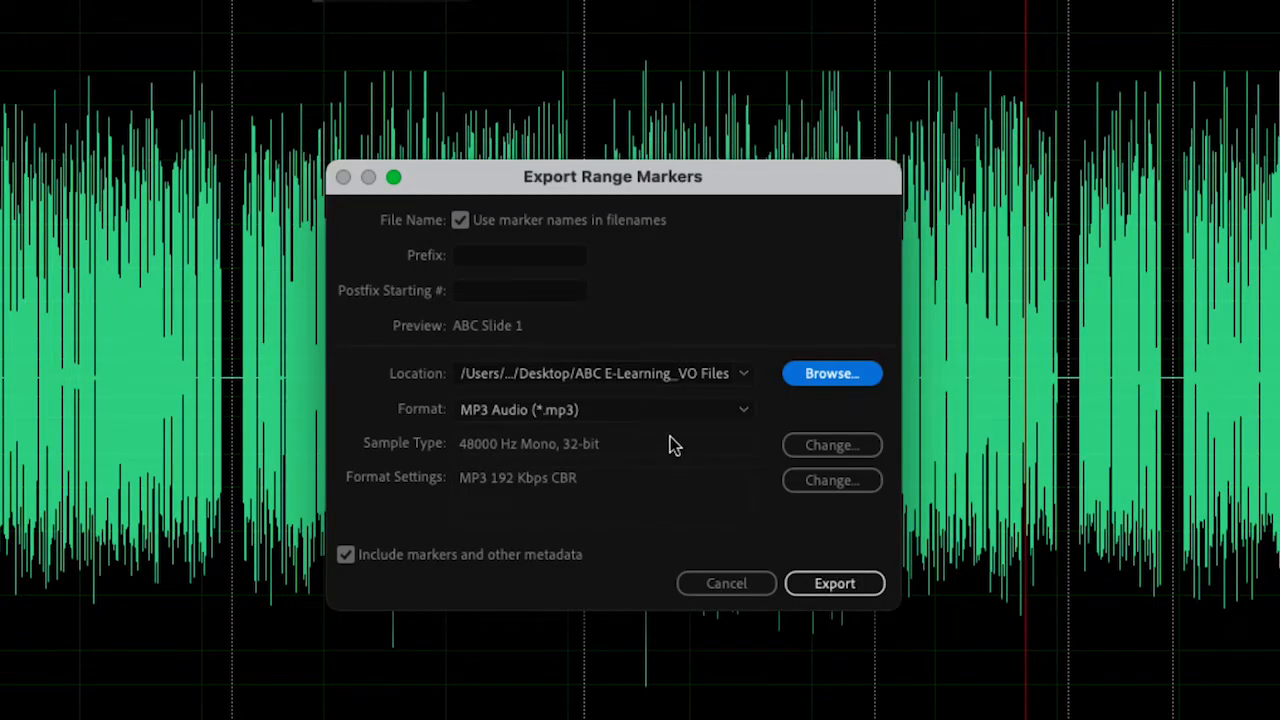
Review the available export formats and the sample rate and bit depth options for the range marker export
{"action": "left_click", "coordinate": [742, 414]}
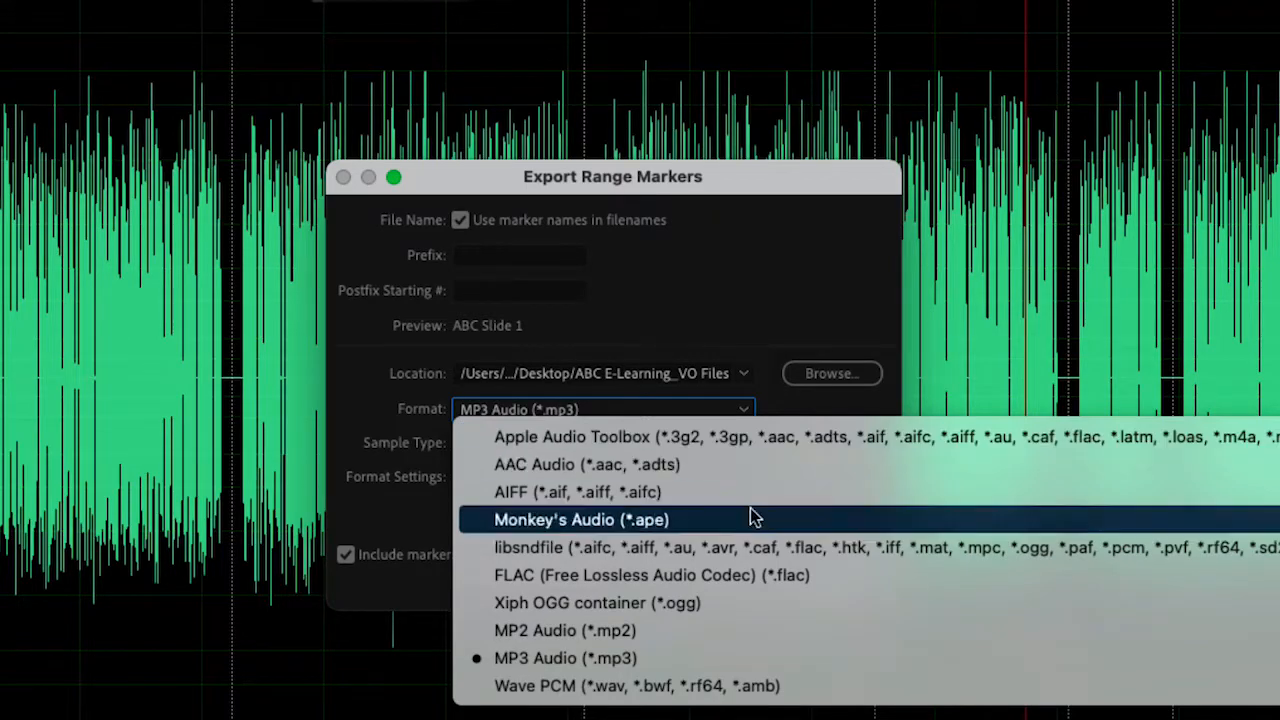
{"action": "left_click", "coordinate": [824, 306]}
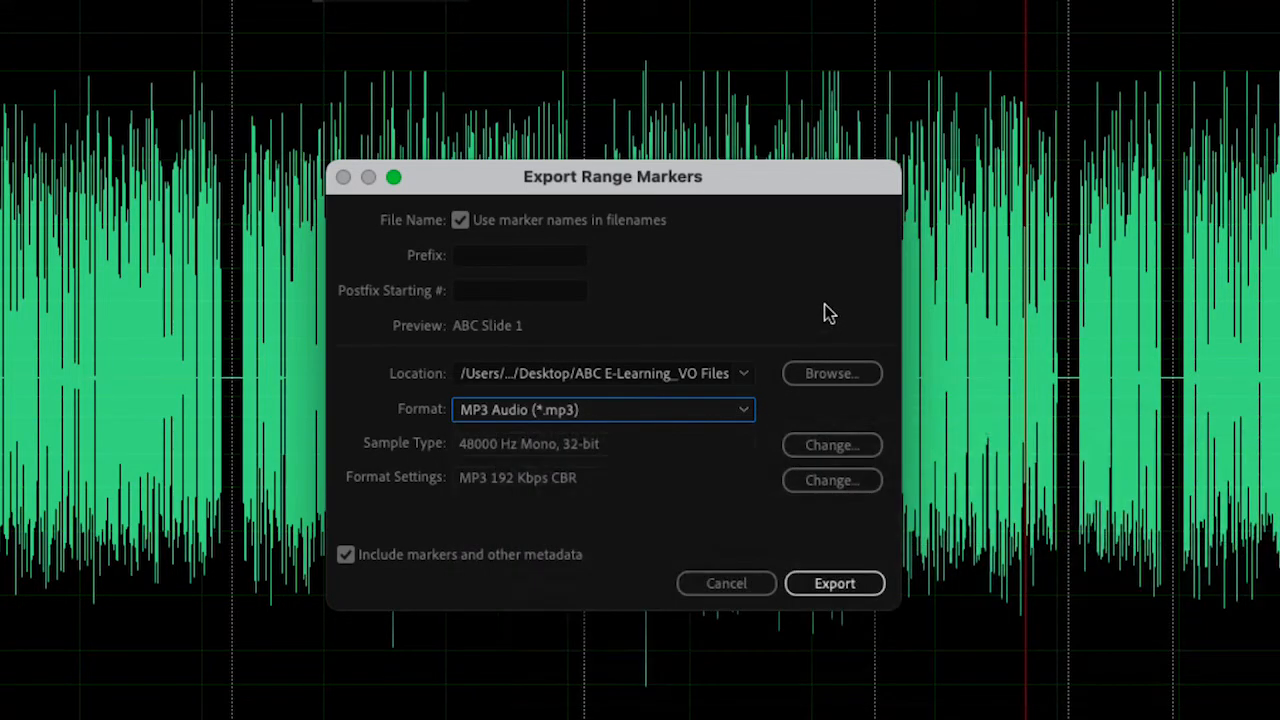
{"action": "left_click", "coordinate": [850, 445]}
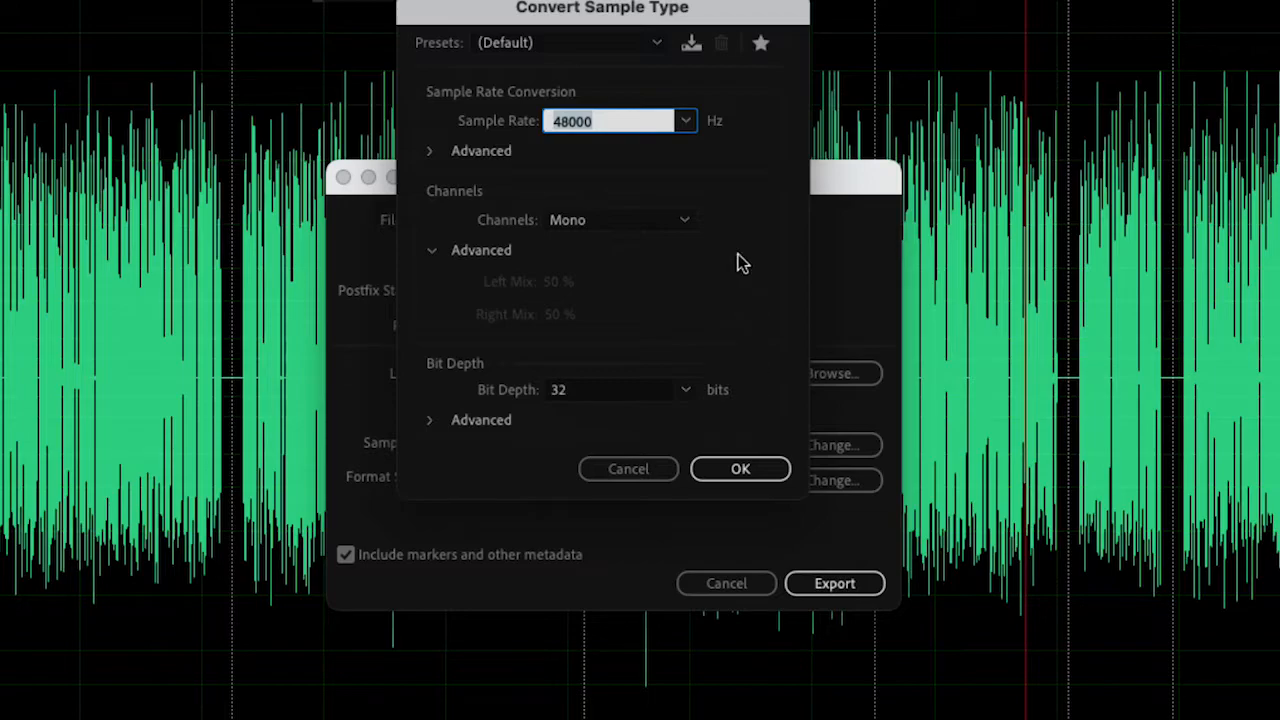
{"action": "left_click", "coordinate": [686, 121]}
{"action": "left_click", "coordinate": [692, 123]}
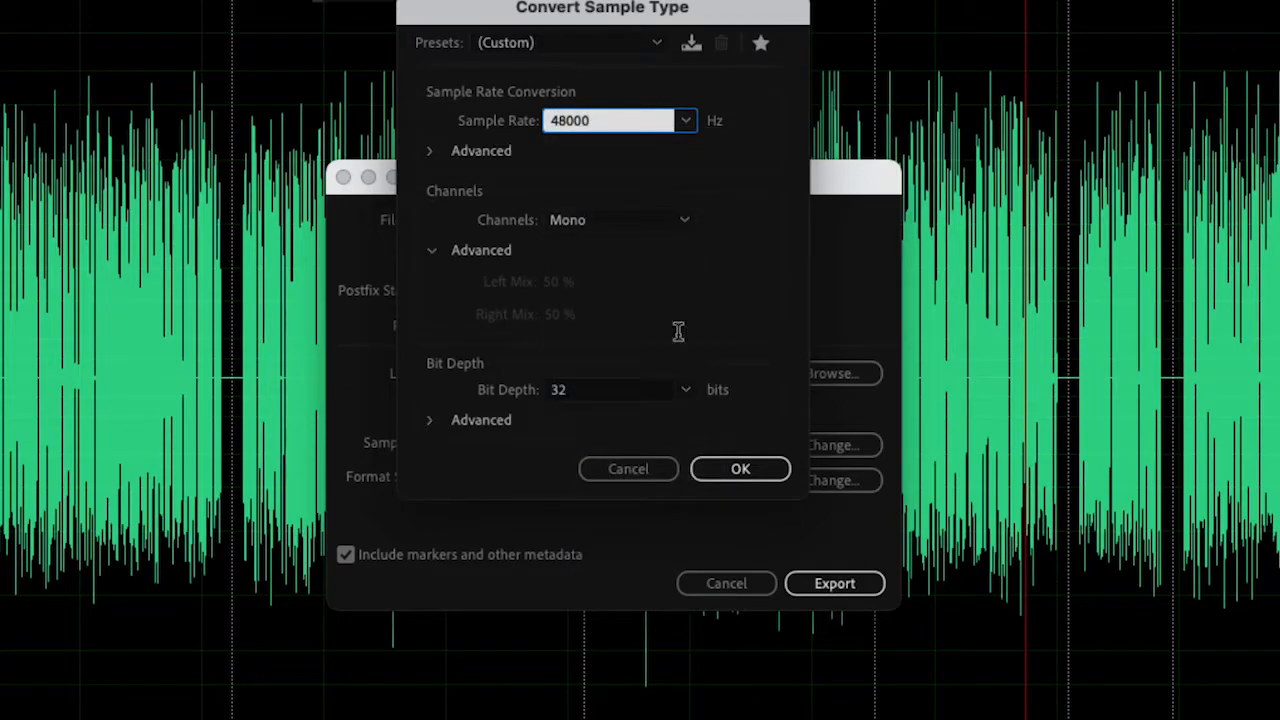
{"action": "left_click", "coordinate": [686, 391]}
{"action": "left_click", "coordinate": [686, 391]}
{"action": "left_click", "coordinate": [633, 468]}
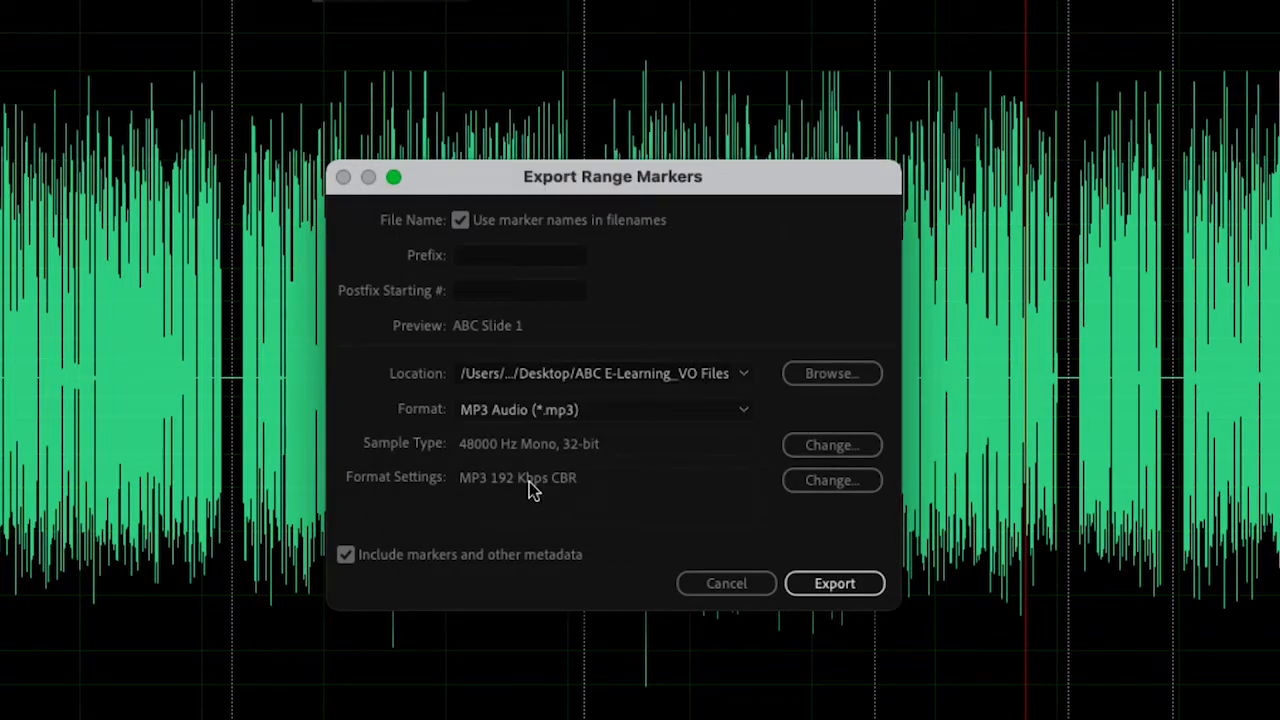
Review the MP3 bitrate options in the export's format settings
{"action": "left_click", "coordinate": [832, 482]}
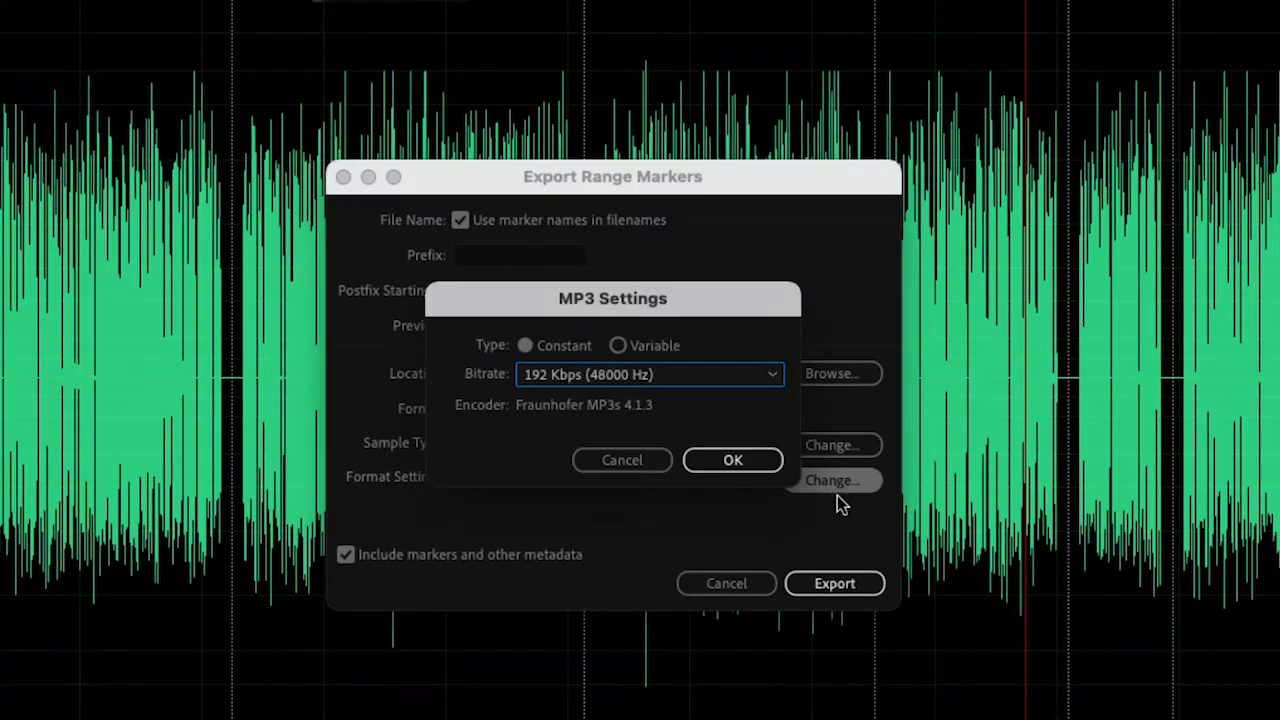
{"action": "left_click", "coordinate": [780, 373]}
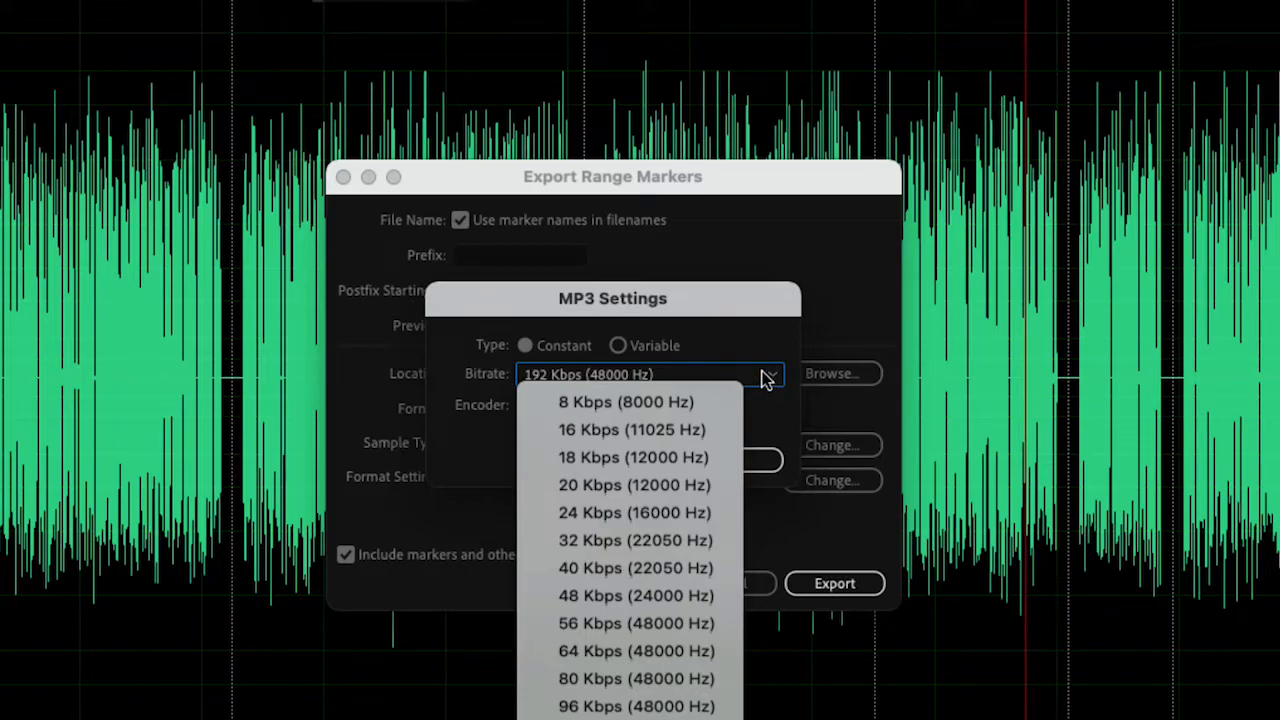
{"action": "left_click", "coordinate": [766, 372]}
{"action": "left_click", "coordinate": [628, 460]}
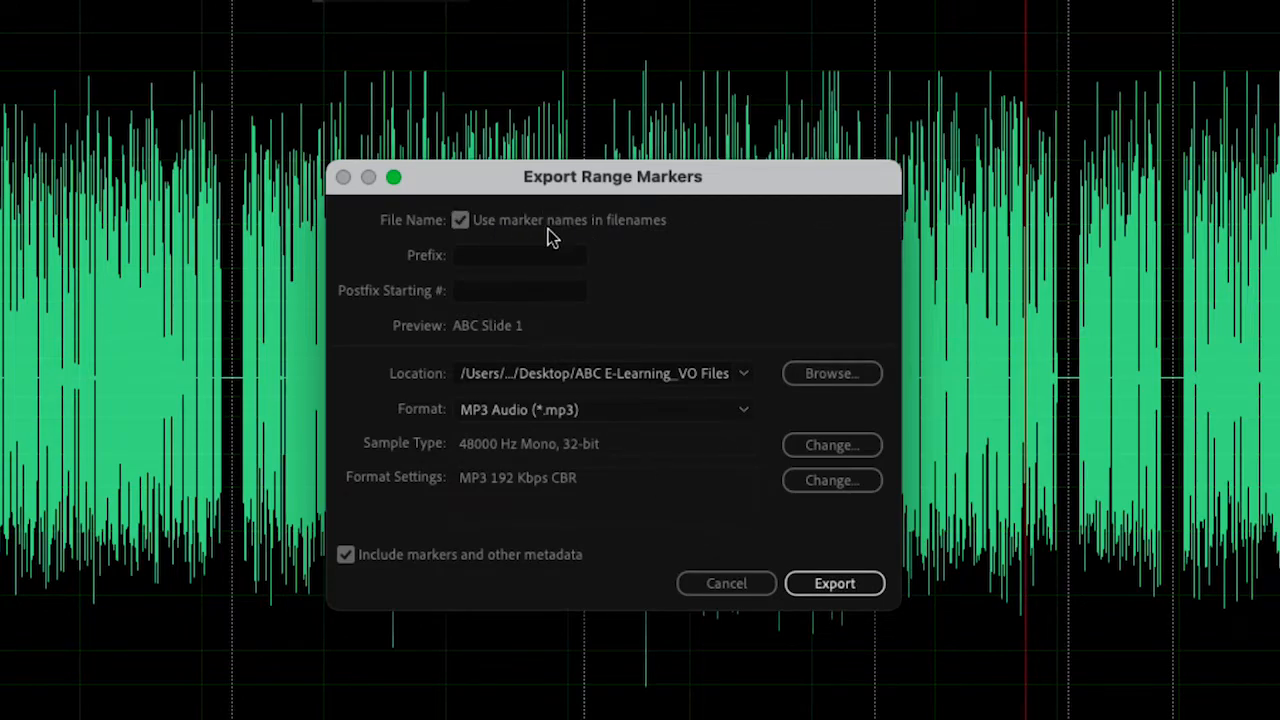
Export the marked slide ranges as separate MP3 files and minimize the folder window that holds them
{"action": "left_click", "coordinate": [843, 583]}
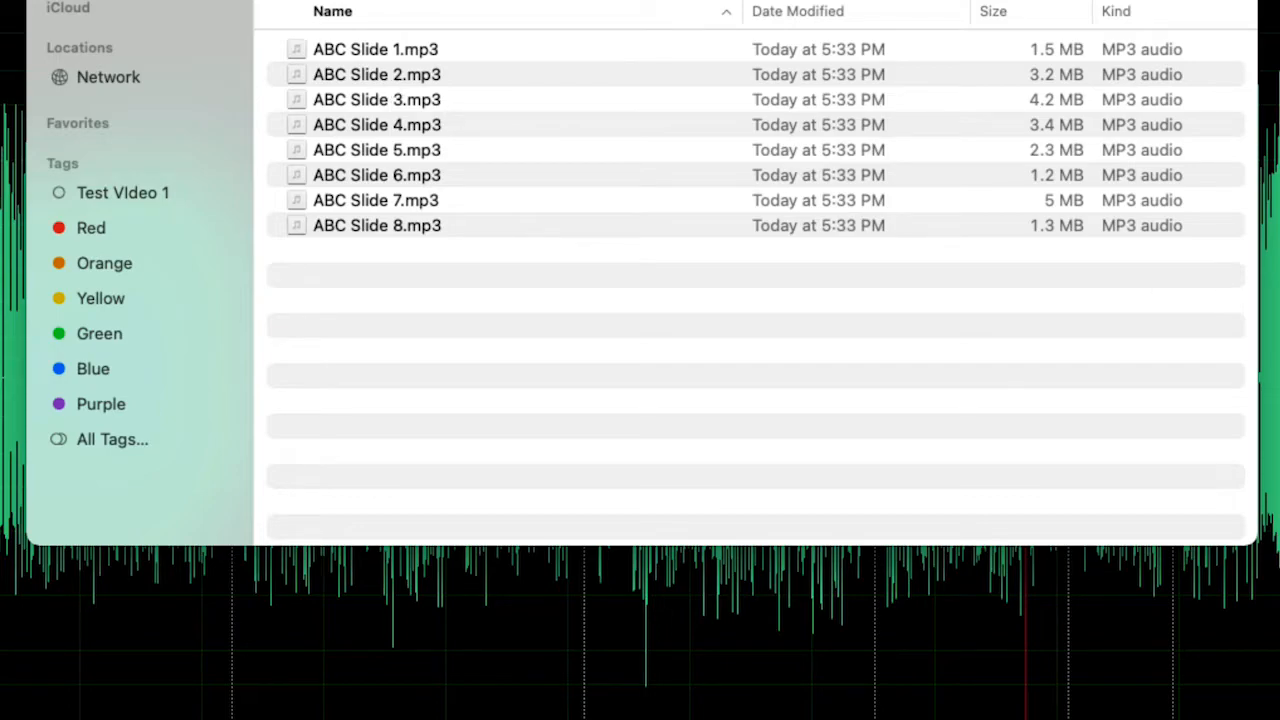
{"action": "key", "text": "super+m"}
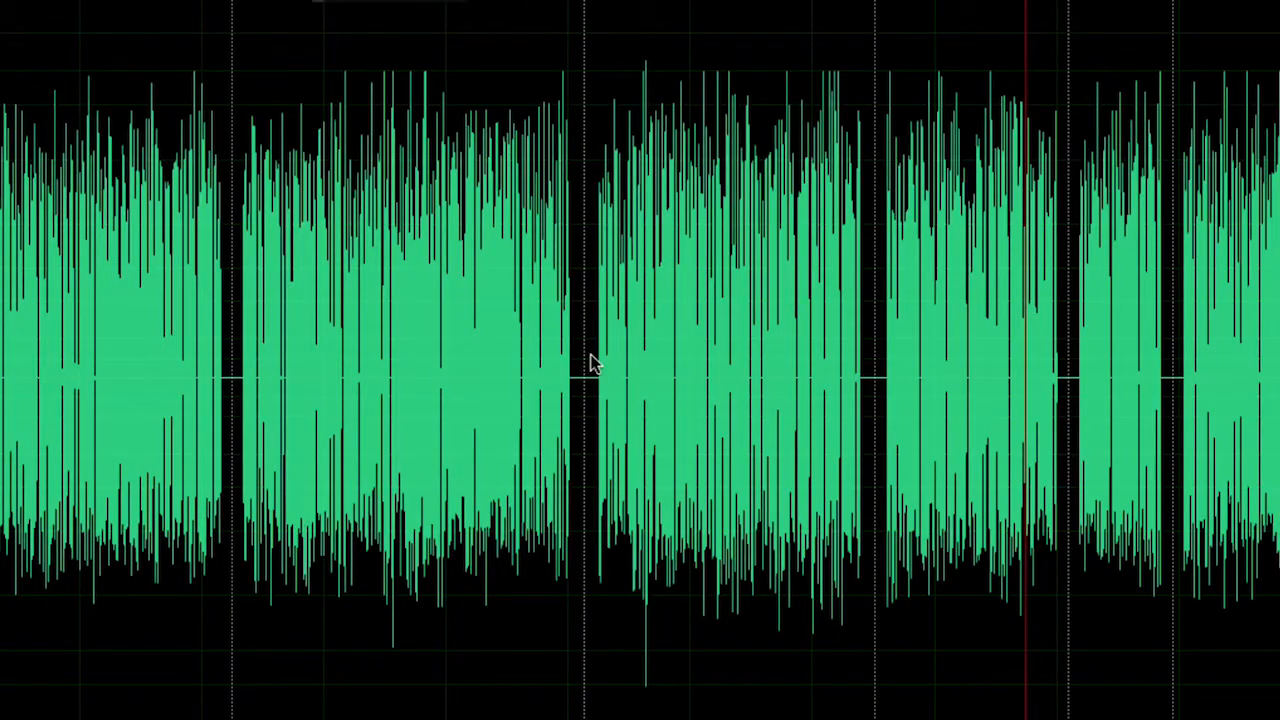